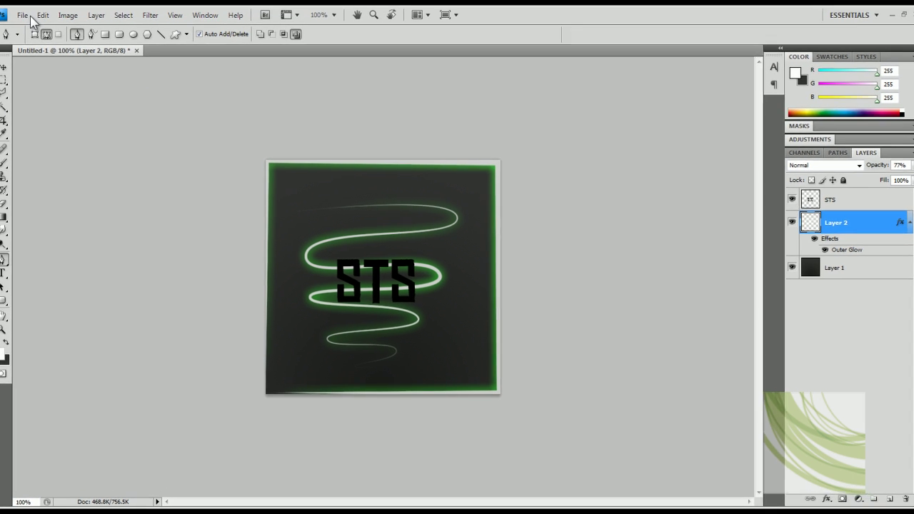
Set up a new 400 × 400 pixel document with a transparent background.
click(17, 11)
click(28, 22)
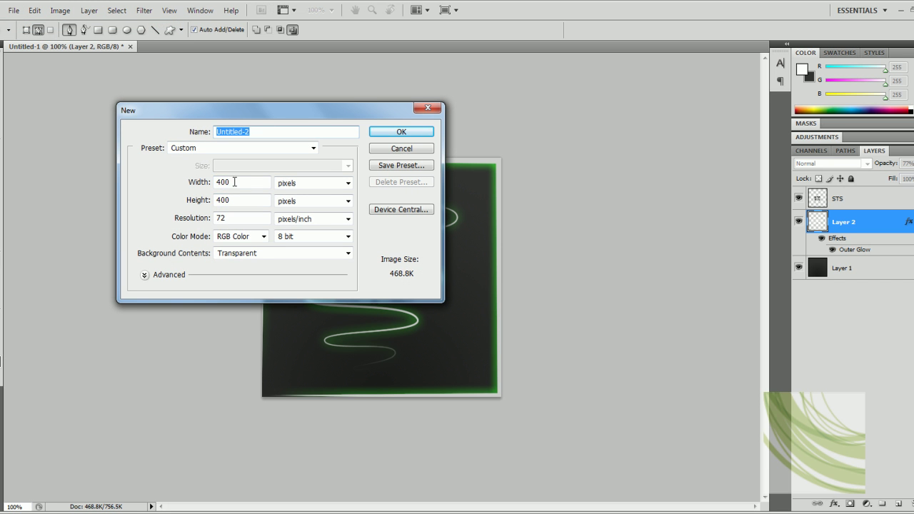
click(235, 182)
double_click(244, 199)
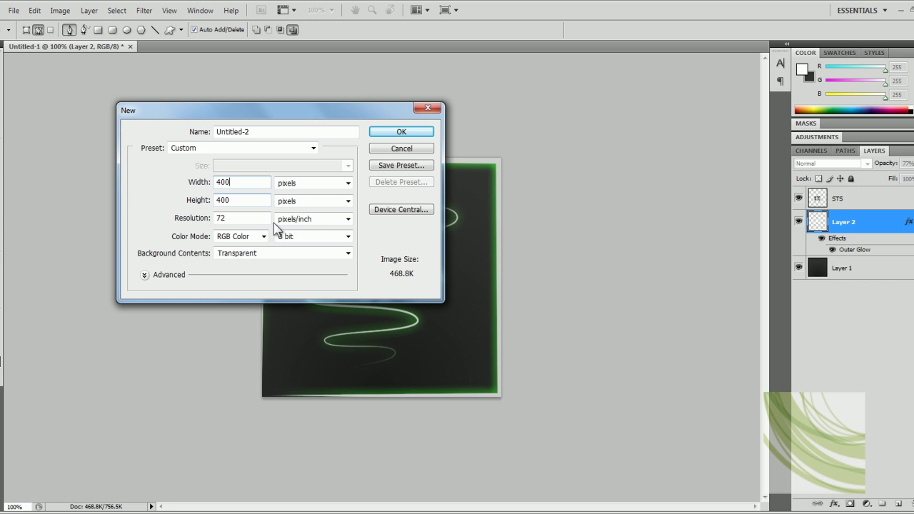
Create the document and set the foreground colour to dark grey (57, 57, 57).
click(401, 133)
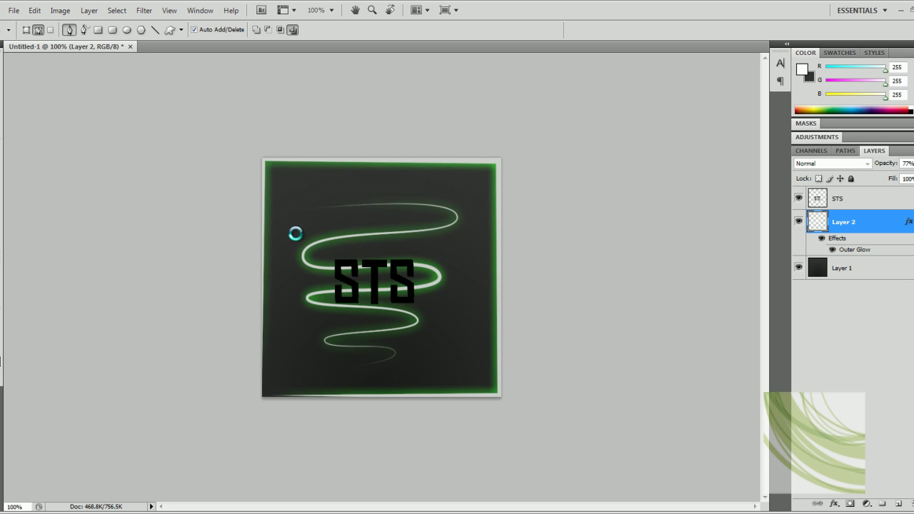
click(2, 361)
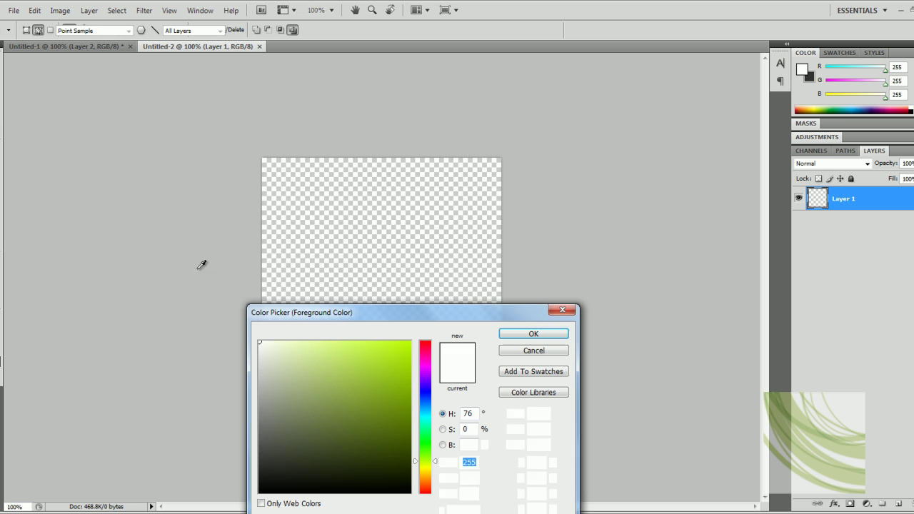
drag(292, 406, 245, 459)
click(534, 334)
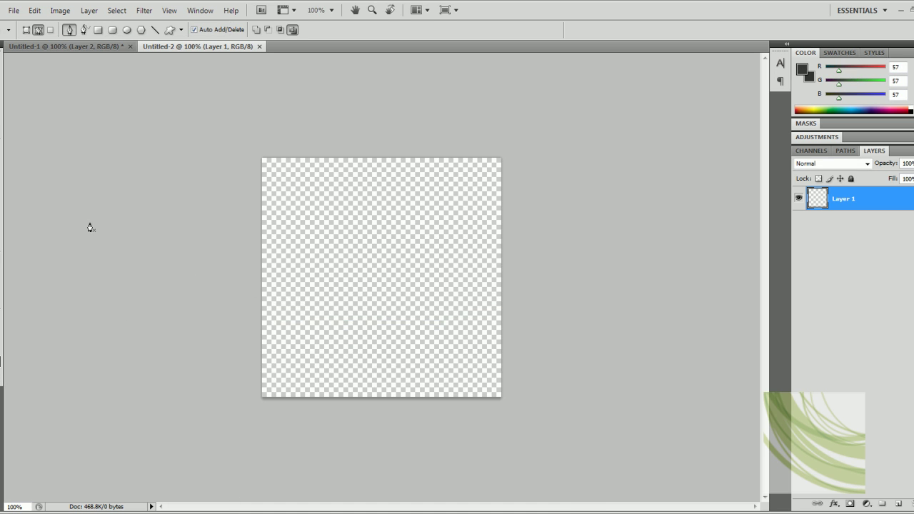
Drag vertical gradients across the canvas to fill it dark grey.
click(55, 218)
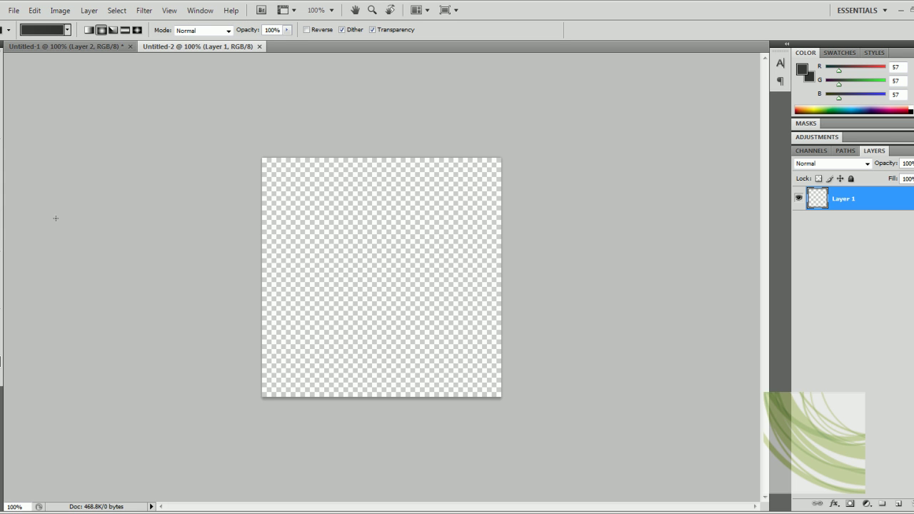
drag(383, 164, 394, 400)
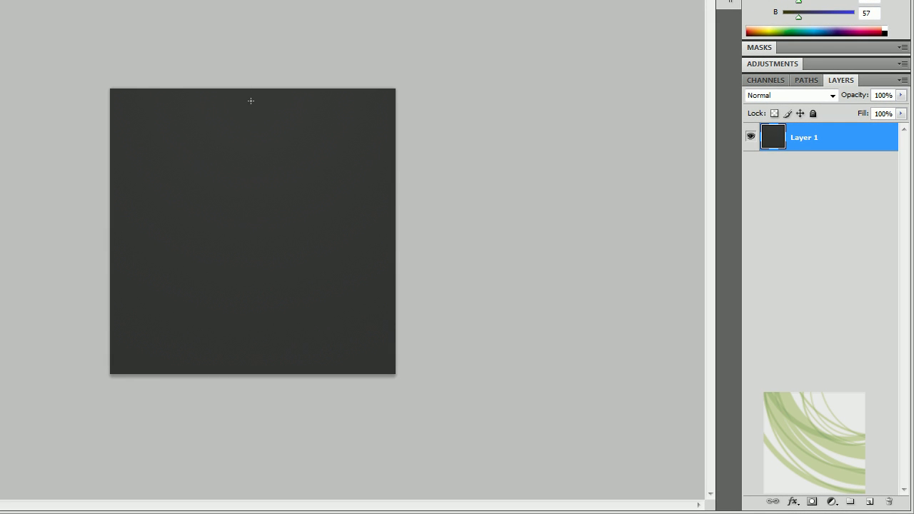
drag(249, 87, 279, 342)
drag(267, 373, 259, 225)
drag(264, 183, 264, 182)
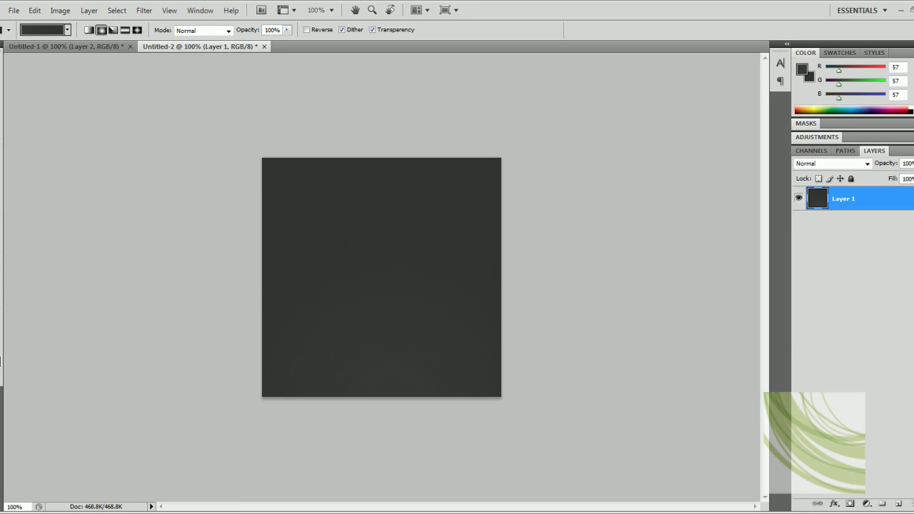
Type 'STS' on the canvas in the Chinese Rocks font.
key(t)
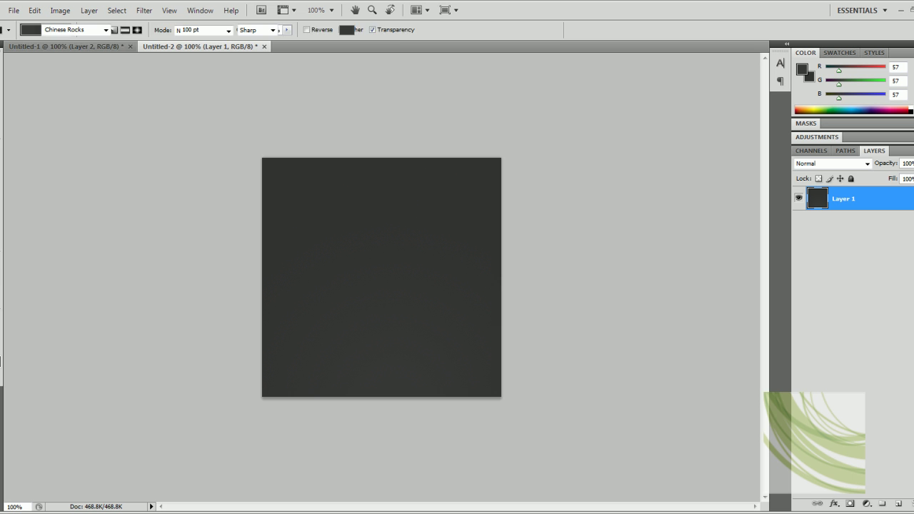
click(106, 30)
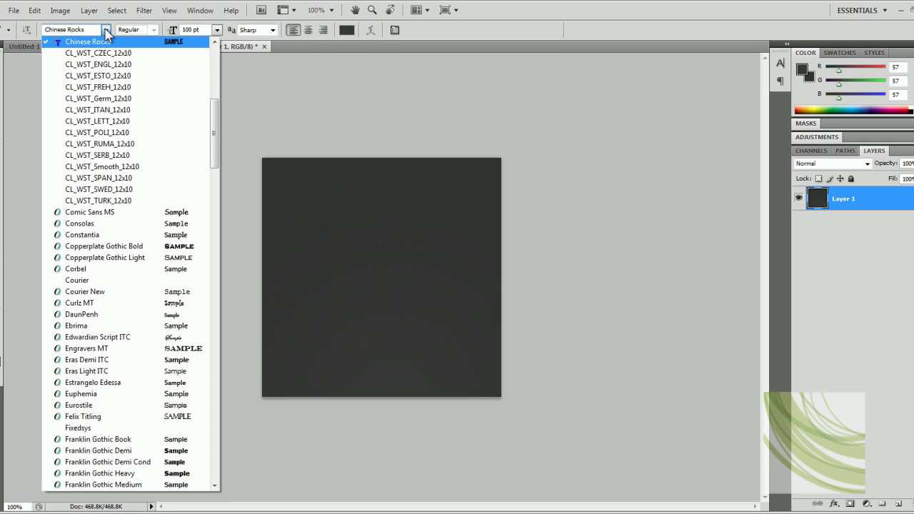
scroll(215, 172, down, 3)
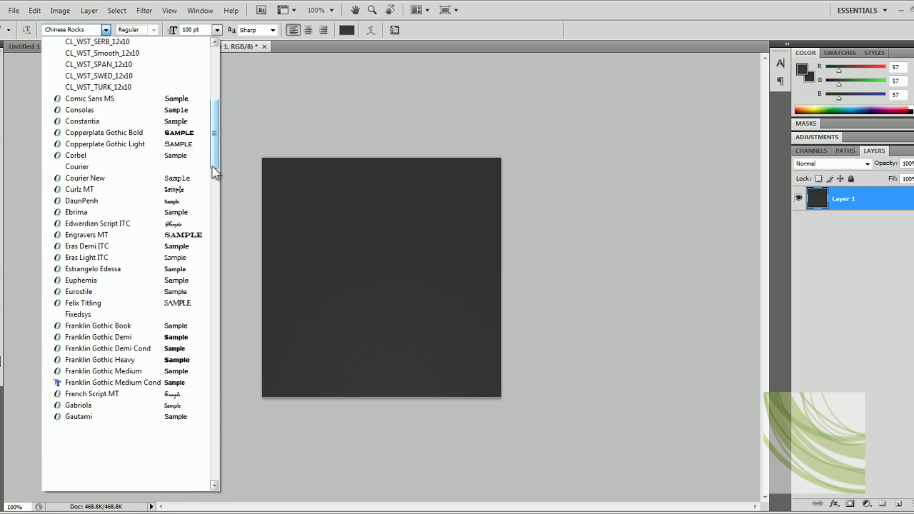
scroll(215, 171, down, 3)
scroll(214, 193, up, 10)
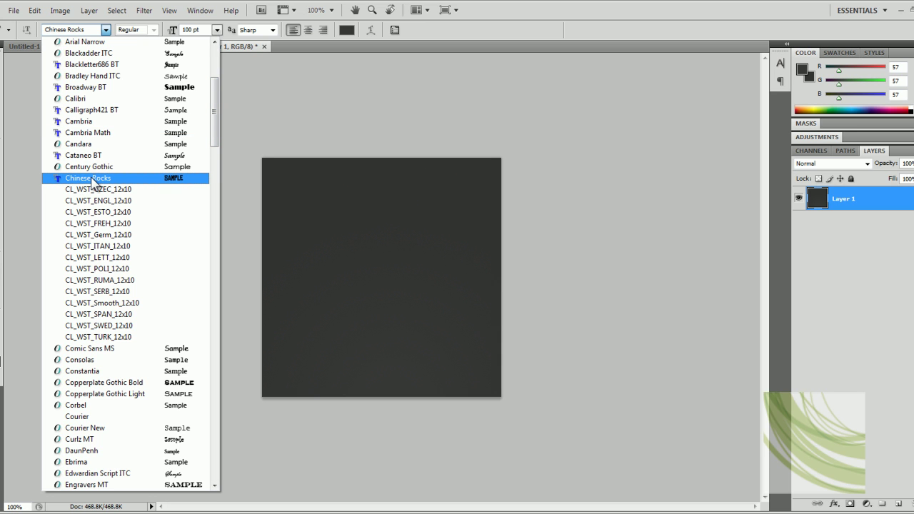
click(93, 183)
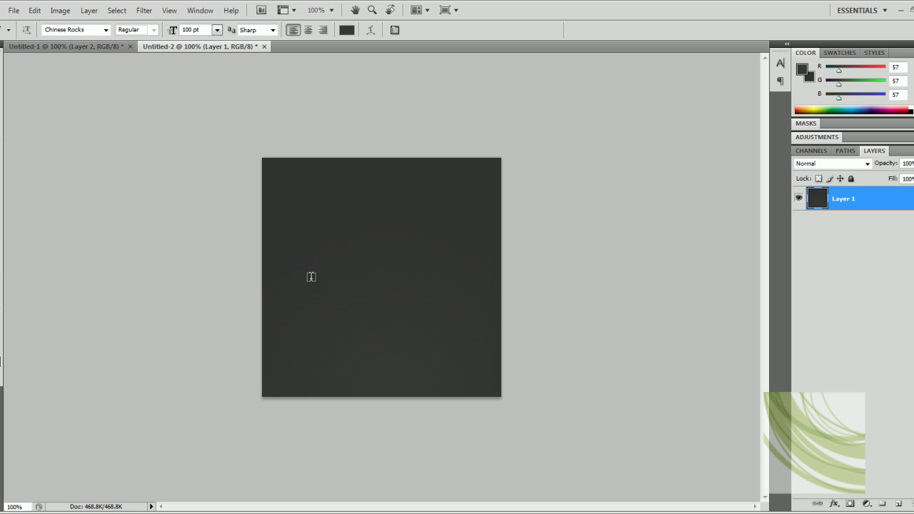
click(312, 276)
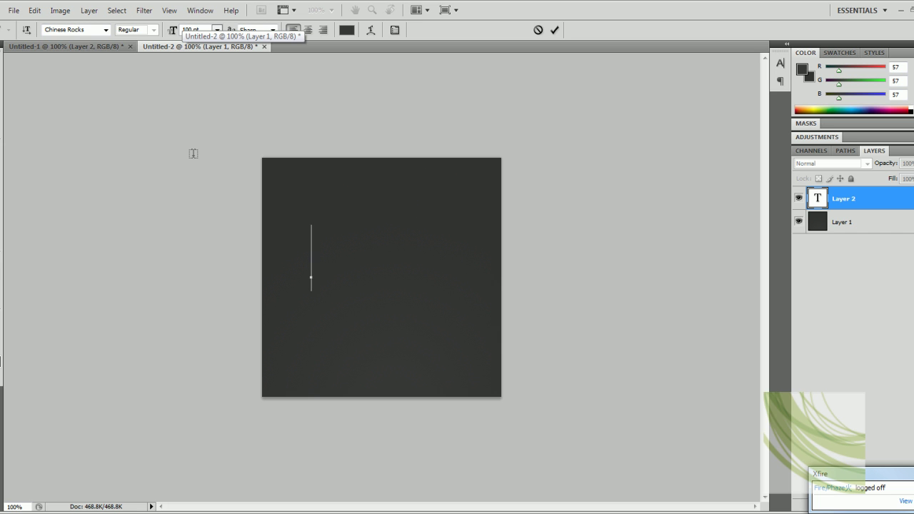
text(STS)
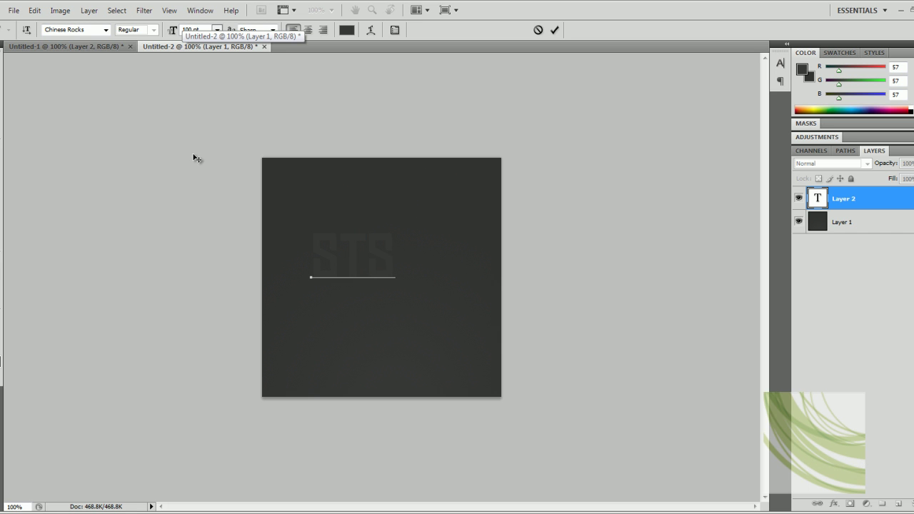
Colour the STS text black, commit it, and move it to the canvas centre.
drag(397, 248, 321, 251)
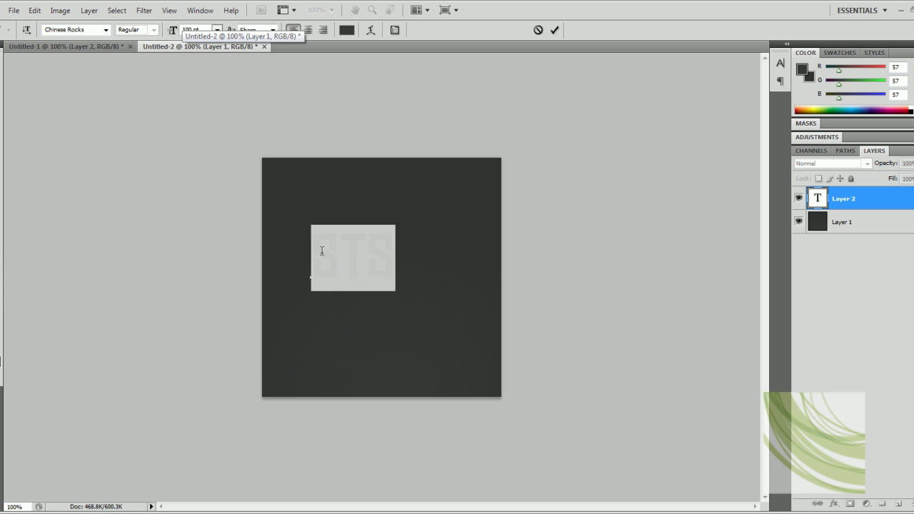
click(347, 30)
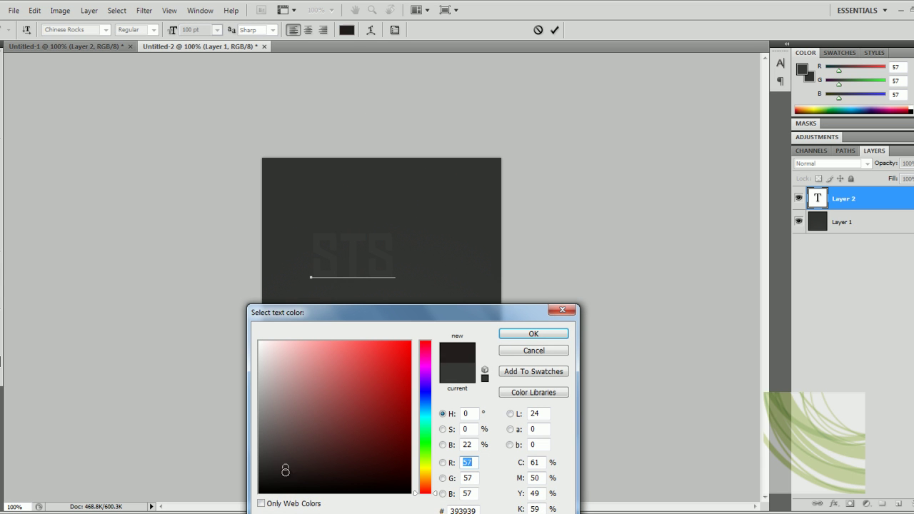
drag(338, 415, 260, 493)
click(534, 333)
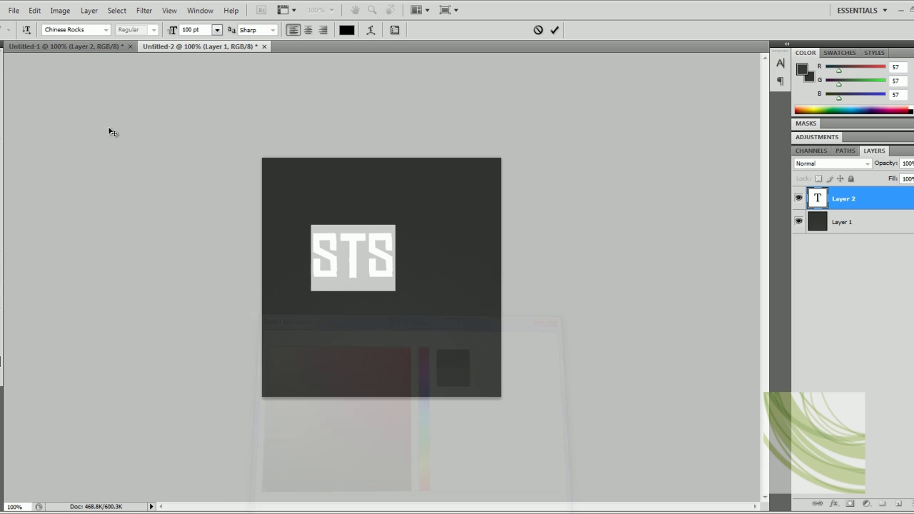
key(ctrl+Return)
key(v)
mouse_move(347, 263)
mouse_down()
mouse_move(370, 290)
mouse_move(365, 285)
mouse_up()
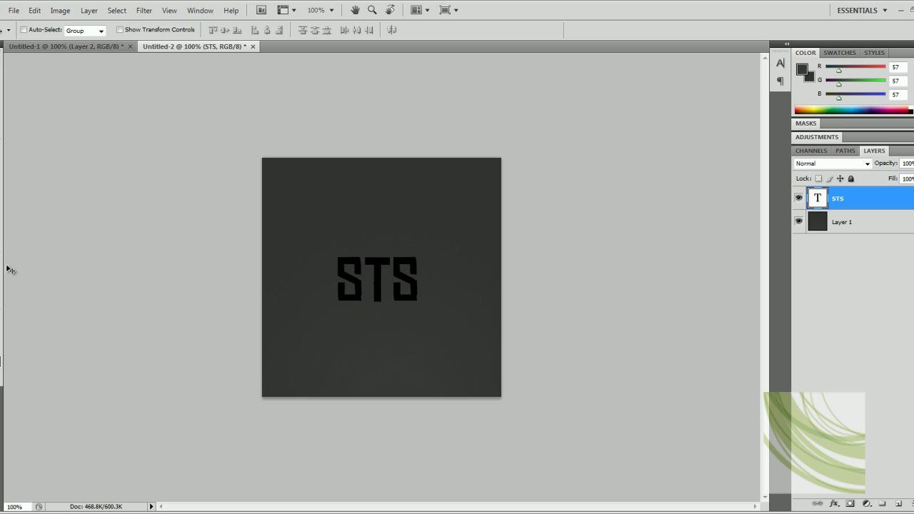
Add Layer 2 and draw a seven-anchor curved zigzag pen path down over STS.
click(900, 506)
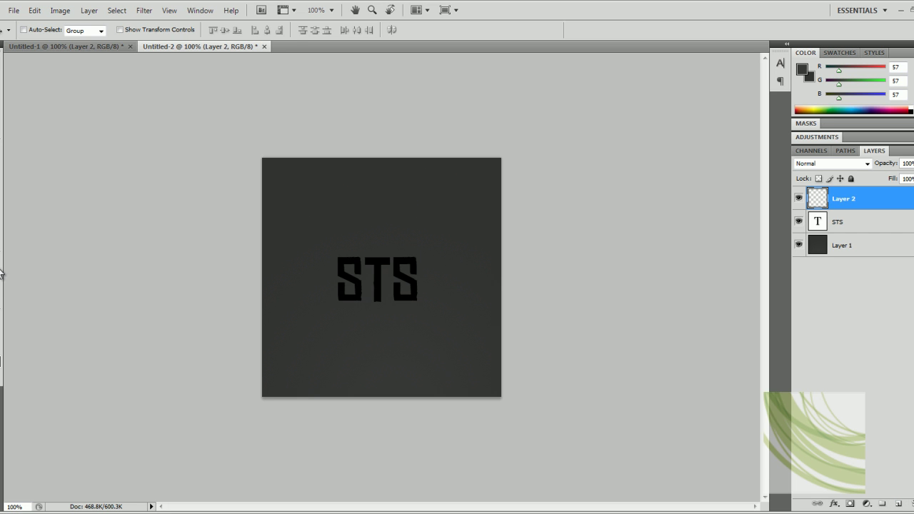
key(p)
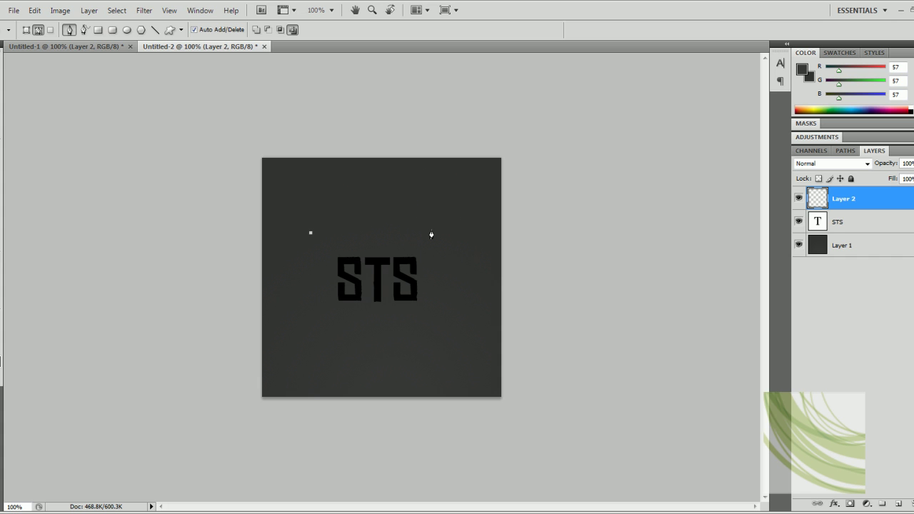
drag(432, 231, 449, 257)
drag(314, 263, 318, 280)
drag(432, 271, 440, 293)
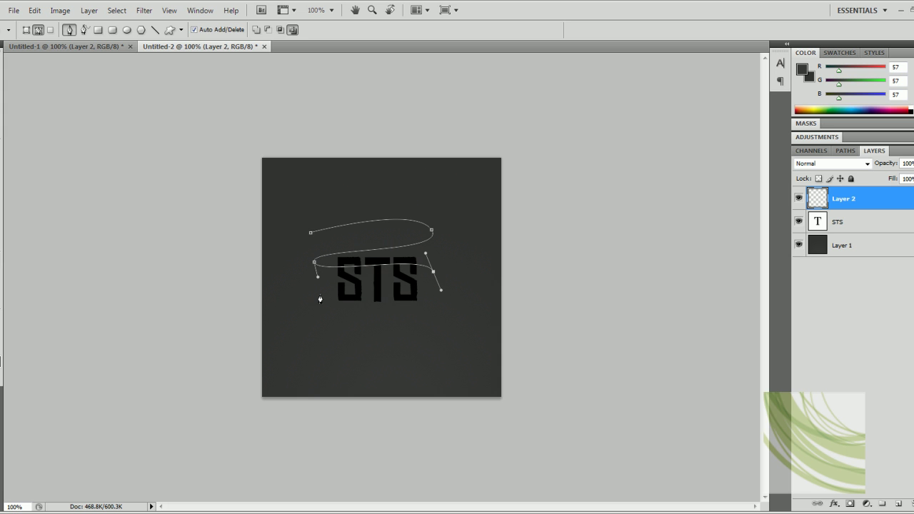
drag(321, 293, 324, 306)
drag(429, 312, 441, 329)
drag(334, 325, 333, 341)
mouse_move(394, 334)
mouse_down()
mouse_move(404, 345)
mouse_move(371, 355)
mouse_move(391, 359)
mouse_up()
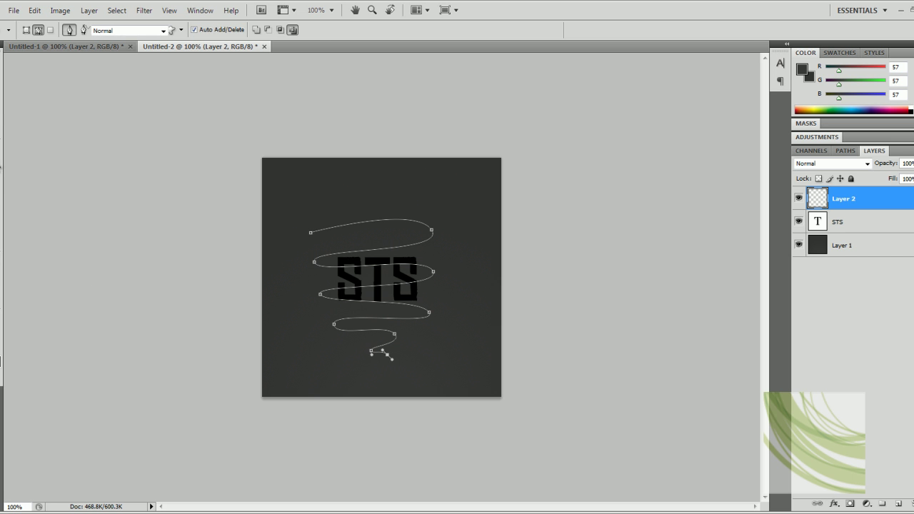
Choose the Brush tool with the 5 px hard round preset tip.
click(2, 163)
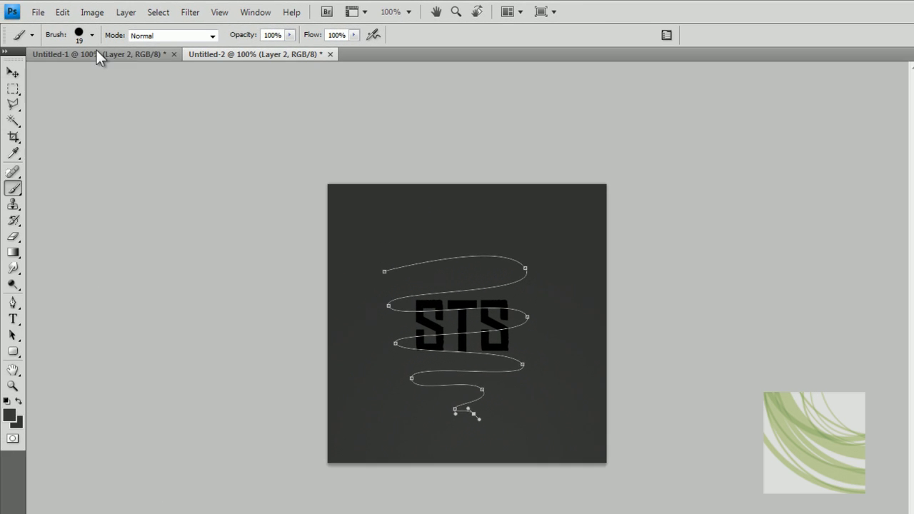
click(92, 35)
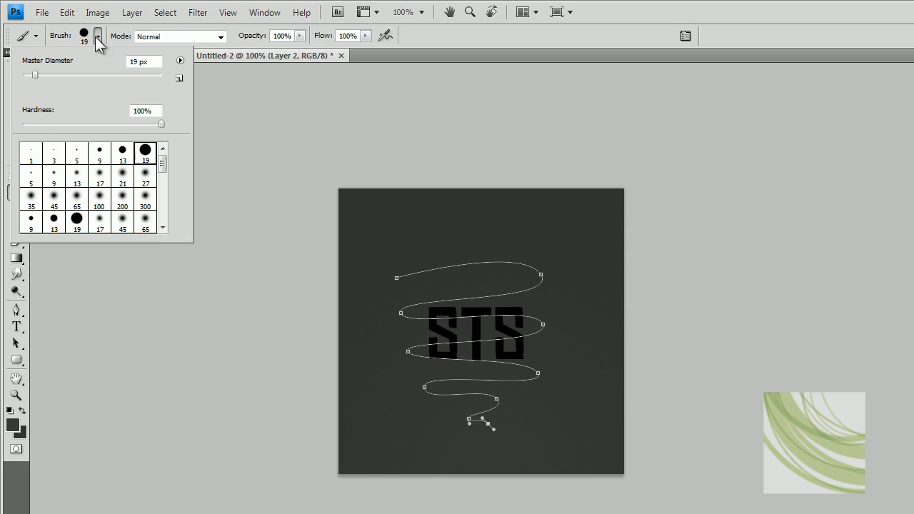
click(77, 156)
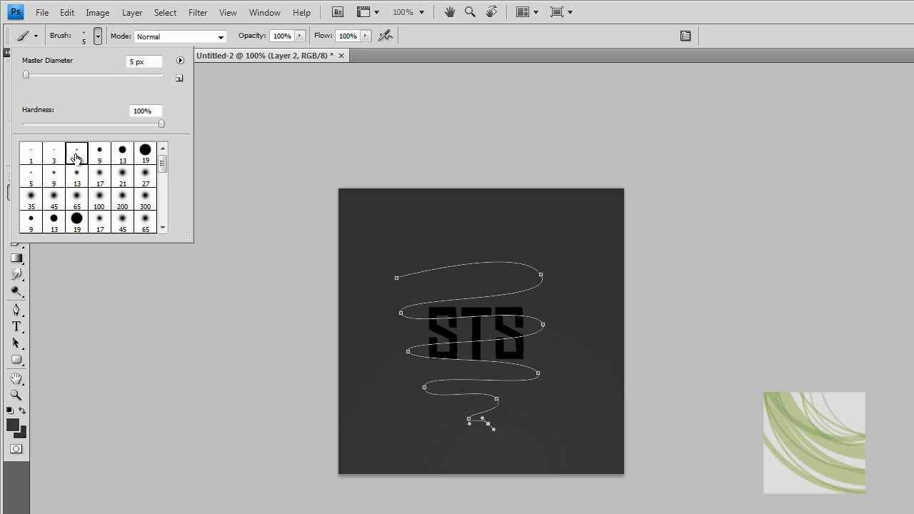
click(141, 172)
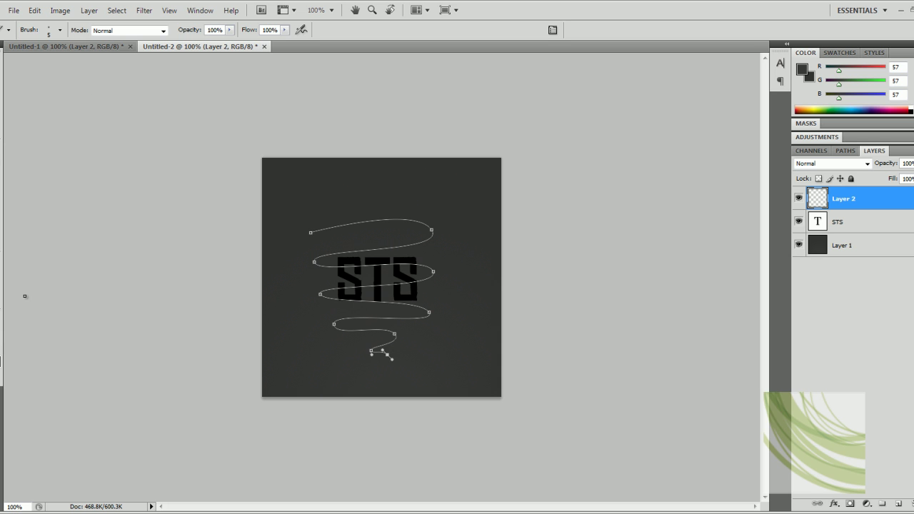
Check the Stroke Path tool is Brush and set the foreground colour to white.
key(p)
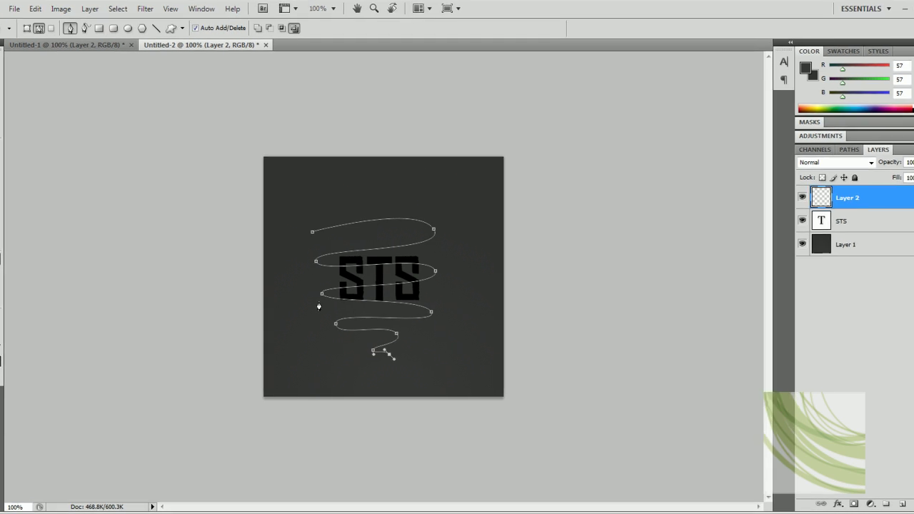
right_click(318, 303)
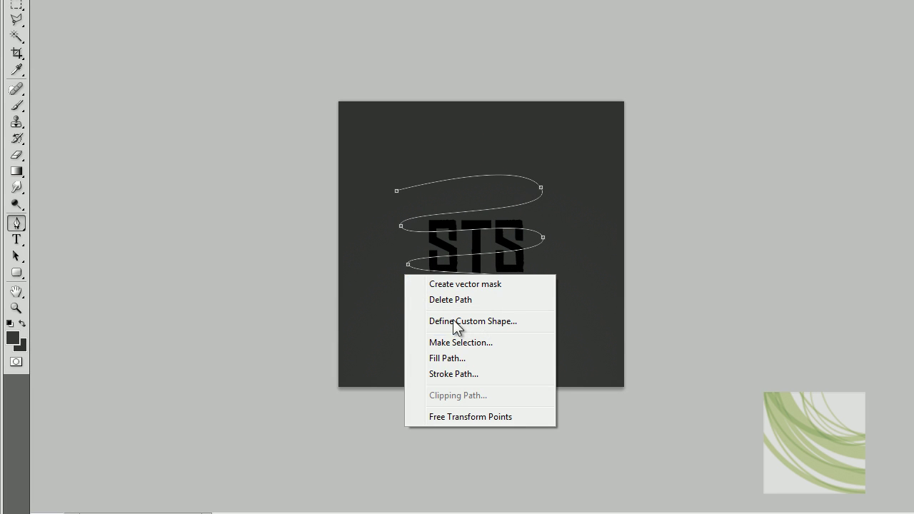
click(433, 375)
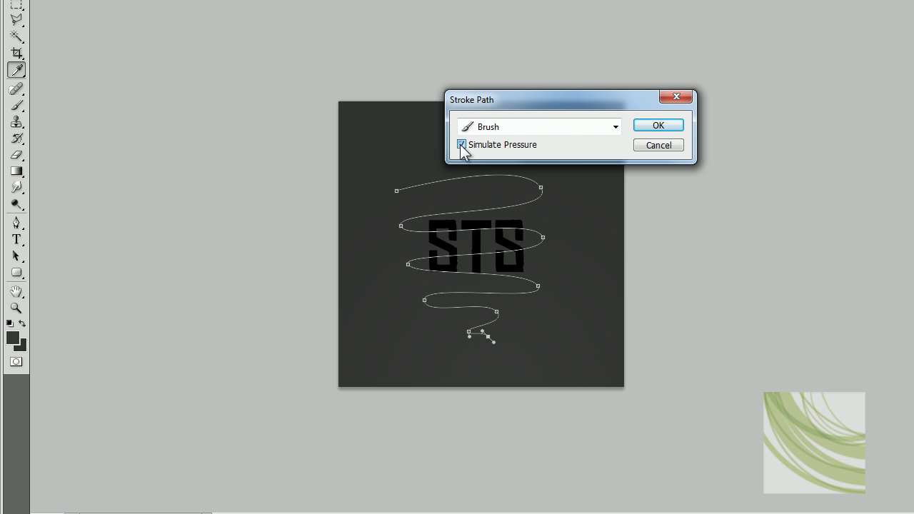
click(616, 127)
click(558, 126)
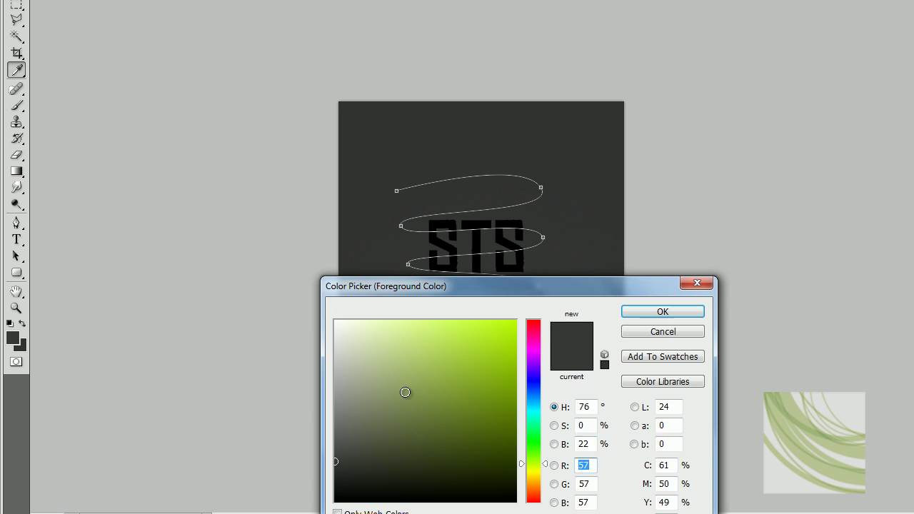
drag(405, 392, 332, 286)
click(663, 311)
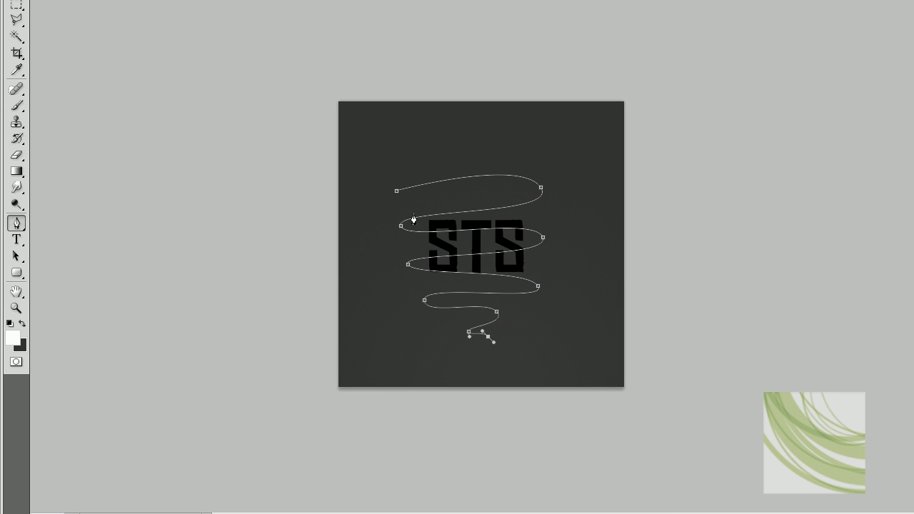
Stroke the zigzag path with the white brush.
right_click(388, 233)
click(427, 336)
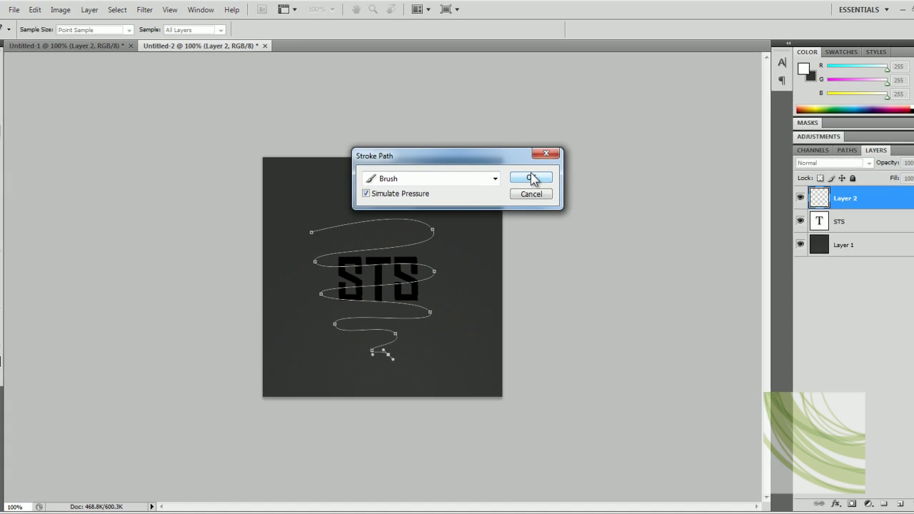
click(533, 177)
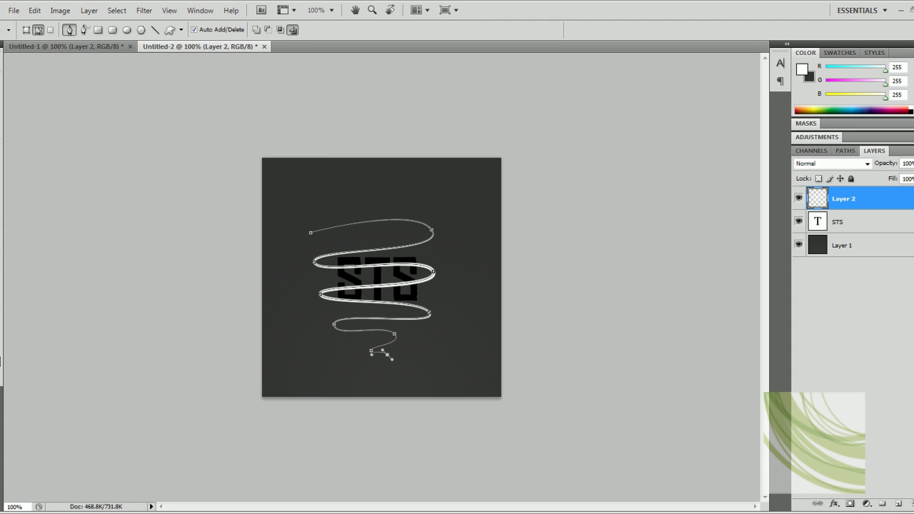
Delete the zigzag path outline.
key(v)
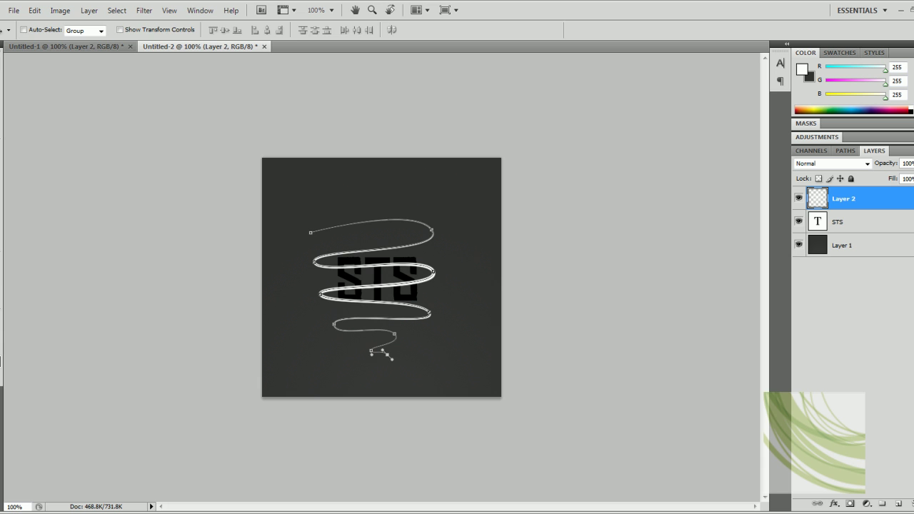
key(p)
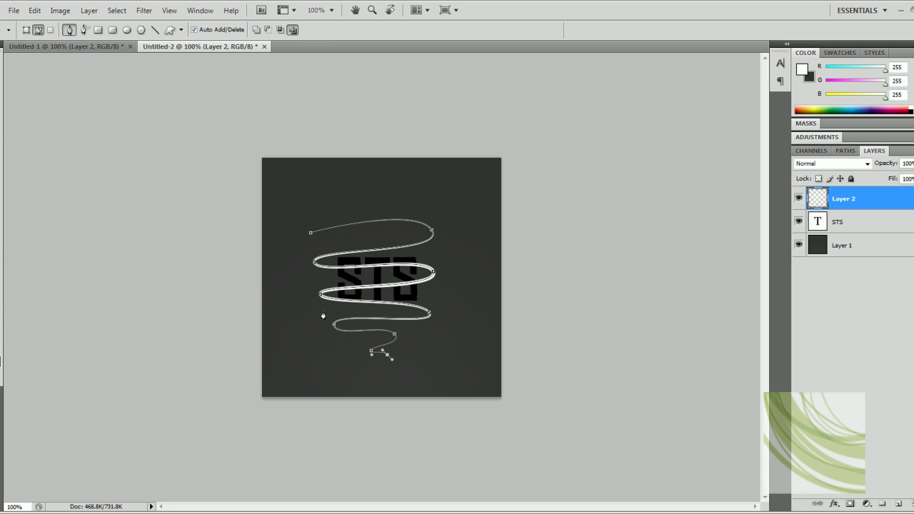
right_click(318, 306)
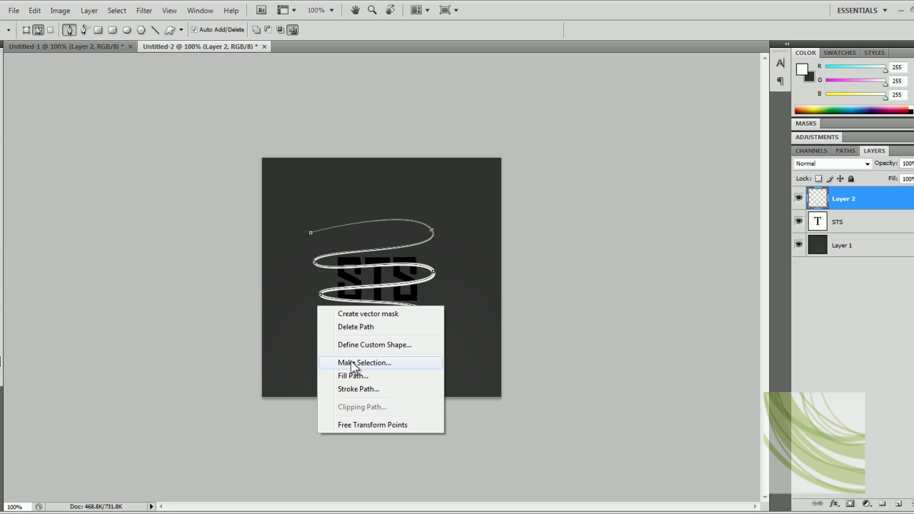
click(357, 327)
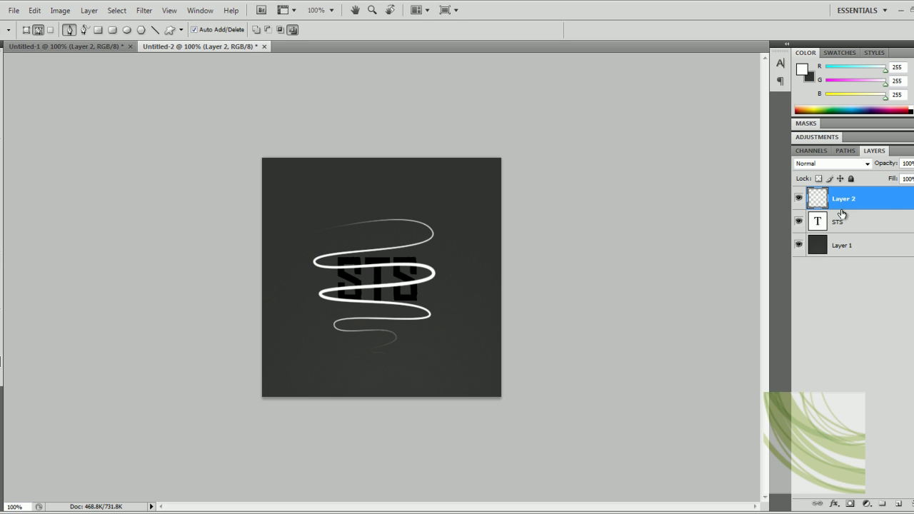
Add an Outer Glow to Layer 2 coloured bright green (54ff00).
double_click(871, 205)
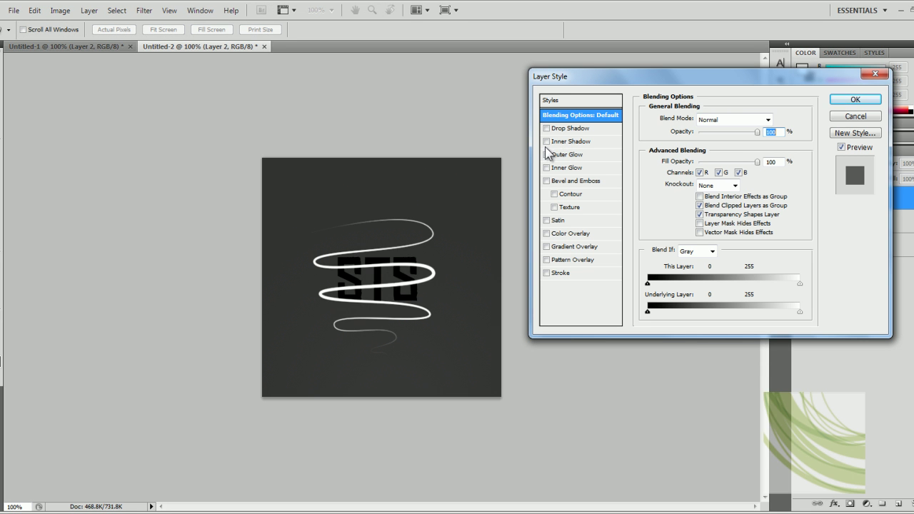
click(578, 156)
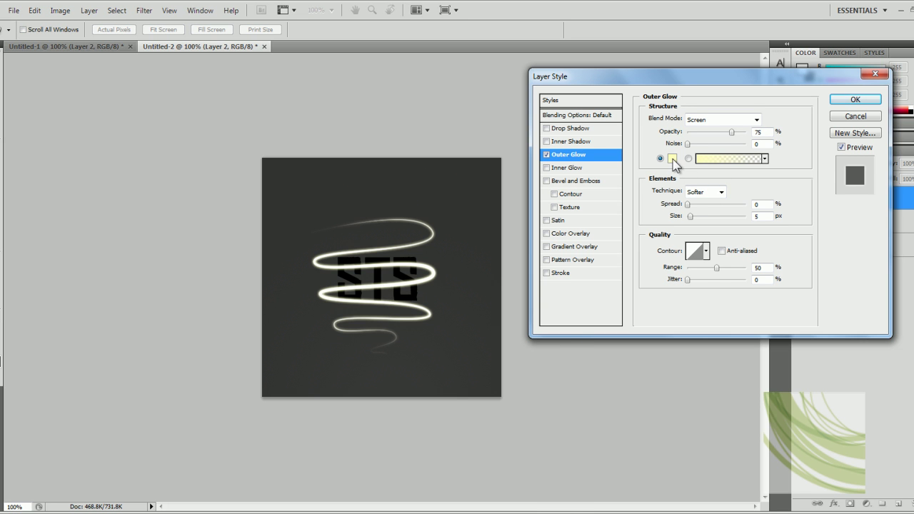
click(672, 159)
click(427, 459)
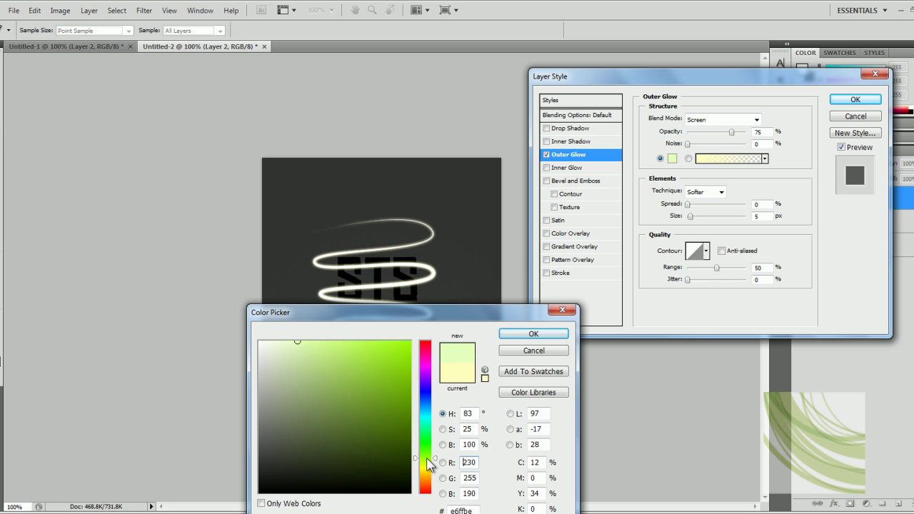
drag(428, 458, 429, 452)
click(391, 391)
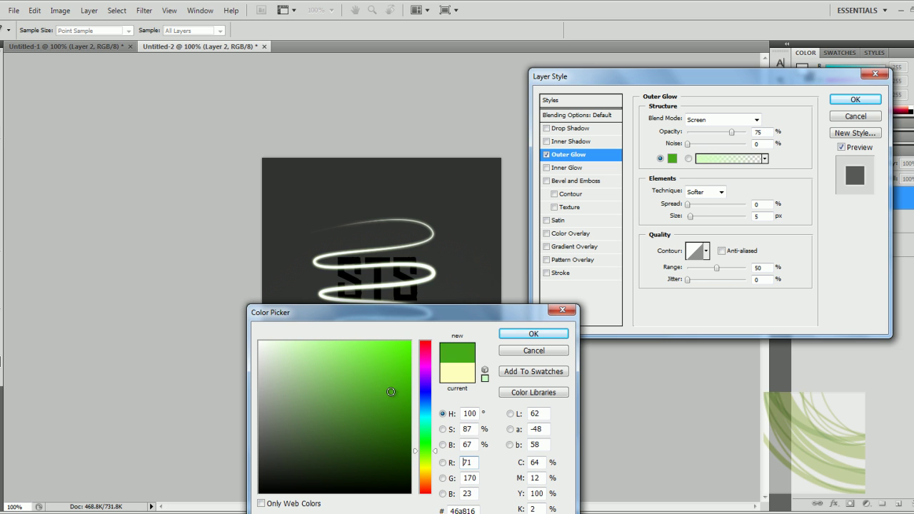
drag(391, 392, 411, 341)
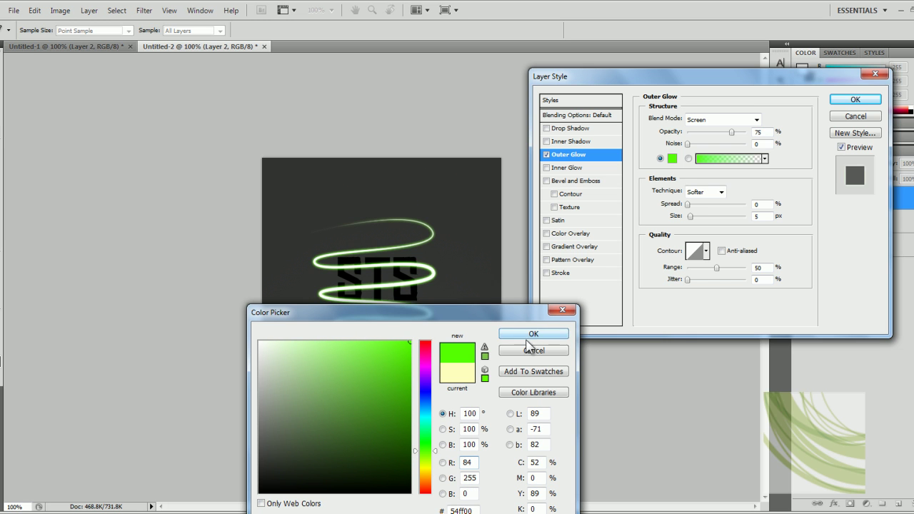
drag(484, 314, 493, 375)
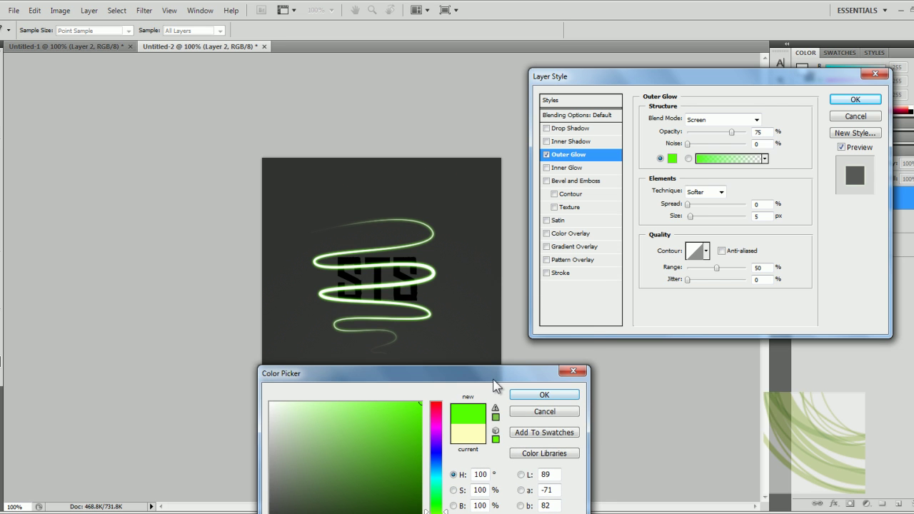
click(541, 395)
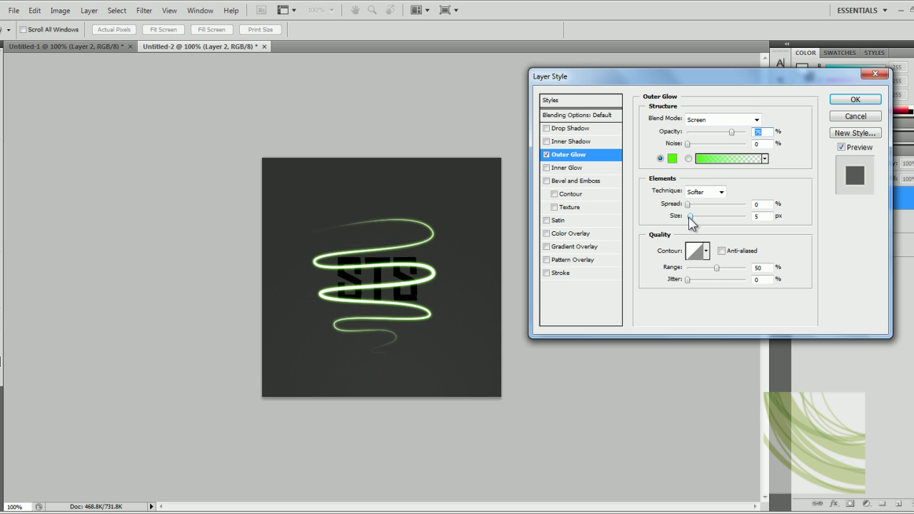
Set the outer glow size to 16 px and apply the style.
drag(691, 223, 695, 217)
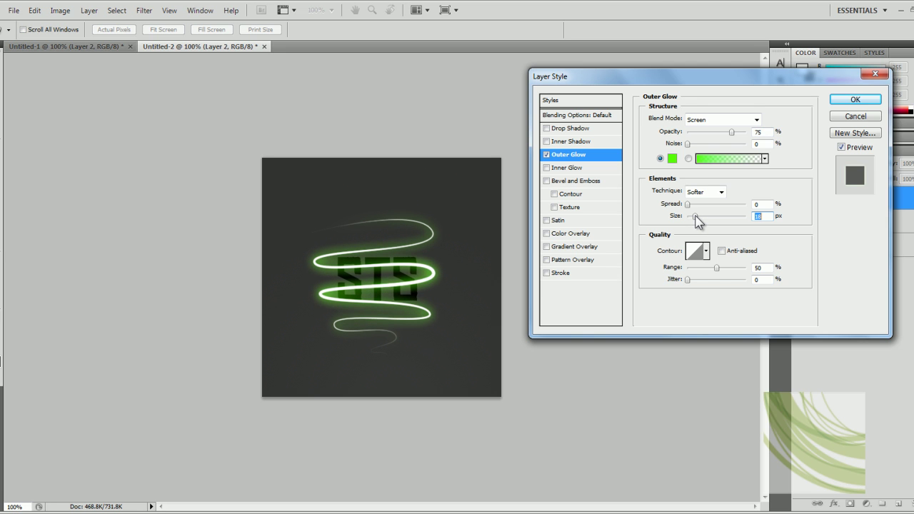
drag(698, 222, 696, 222)
click(876, 98)
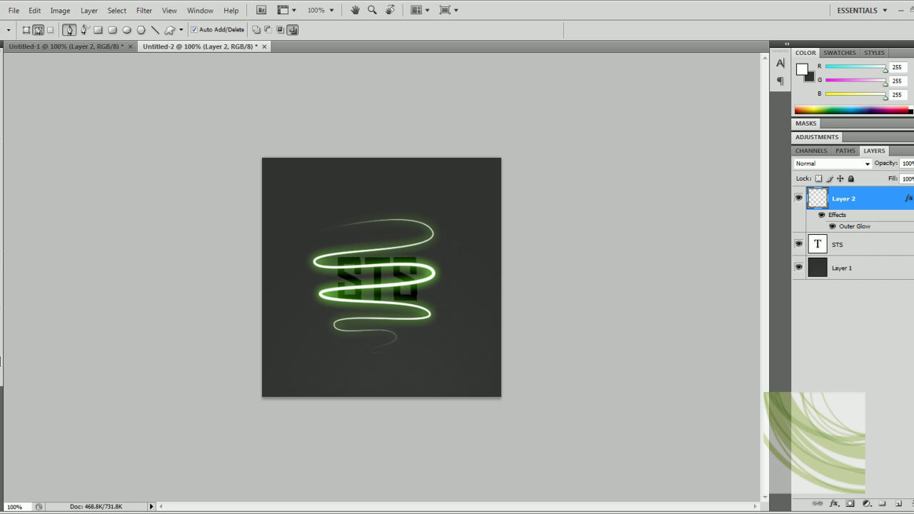
Move the STS layer above Layer 2 and set Layer 2 opacity to 80%.
key(v)
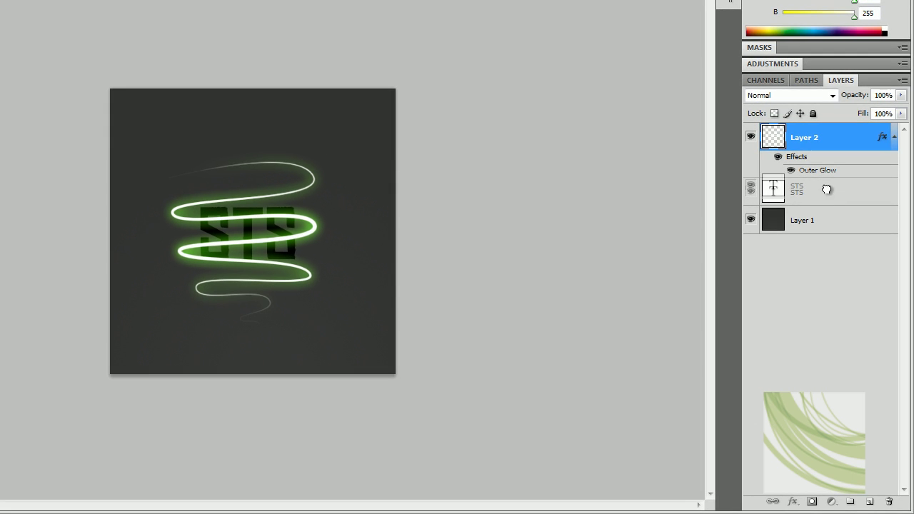
drag(828, 193, 833, 118)
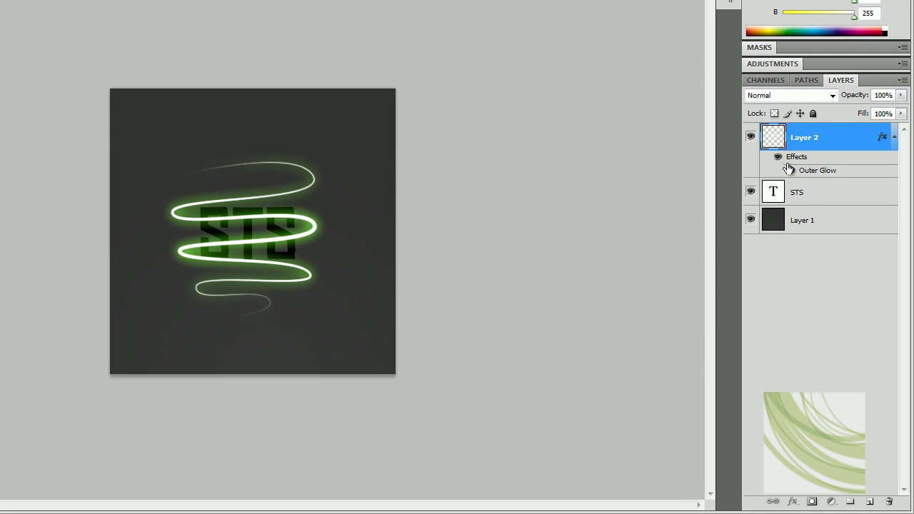
mouse_move(817, 190)
mouse_down()
mouse_move(813, 113)
mouse_move(811, 214)
mouse_up()
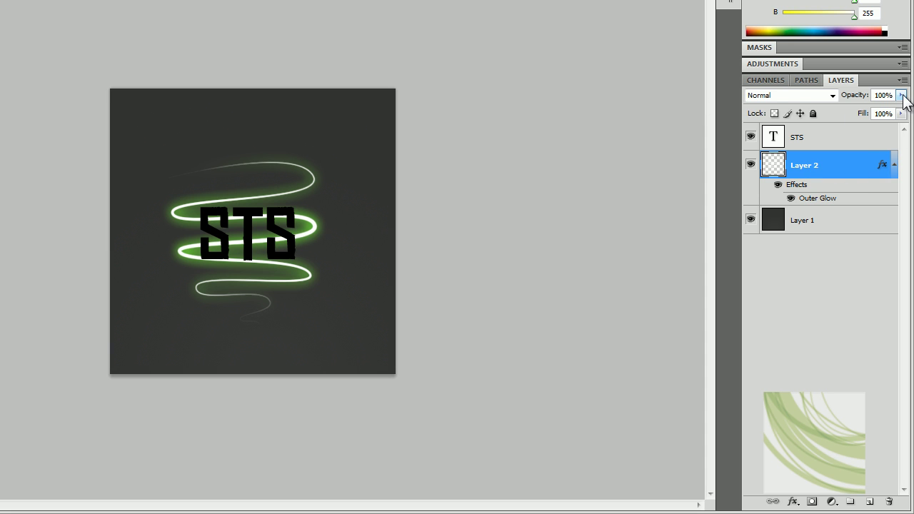
mouse_move(901, 95)
mouse_down()
mouse_move(899, 115)
mouse_move(888, 109)
mouse_up()
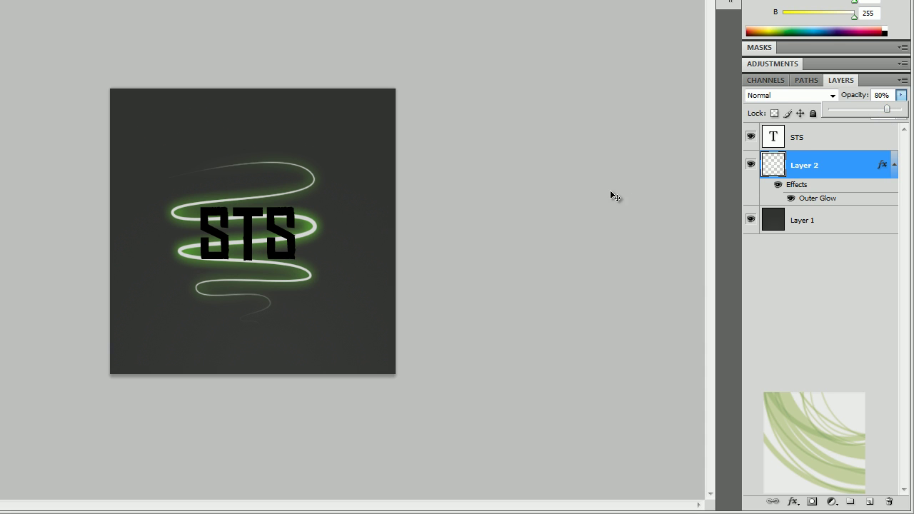
click(558, 142)
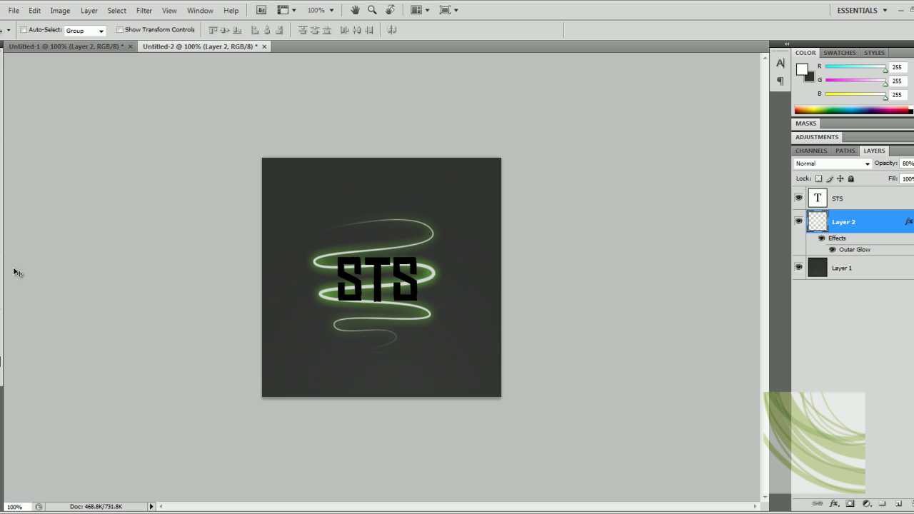
Draw a closed pen path through the four canvas corners.
click(7, 267)
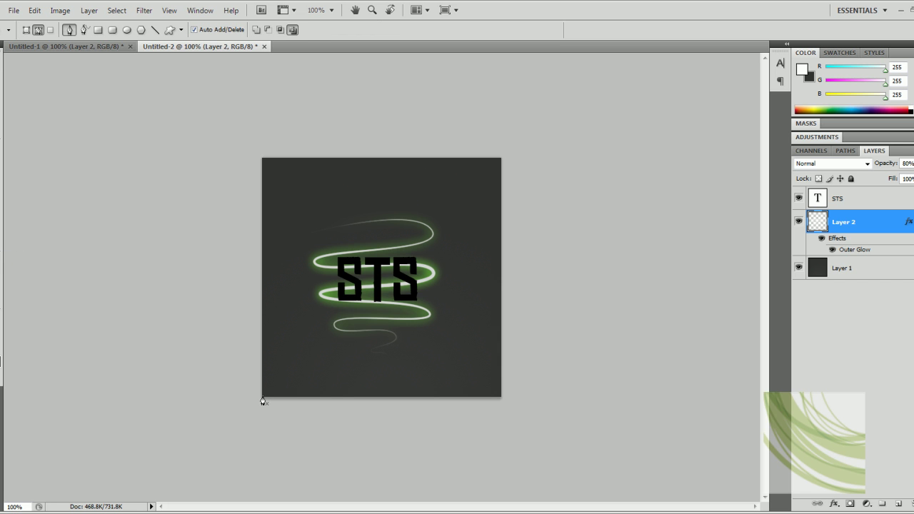
click(263, 159)
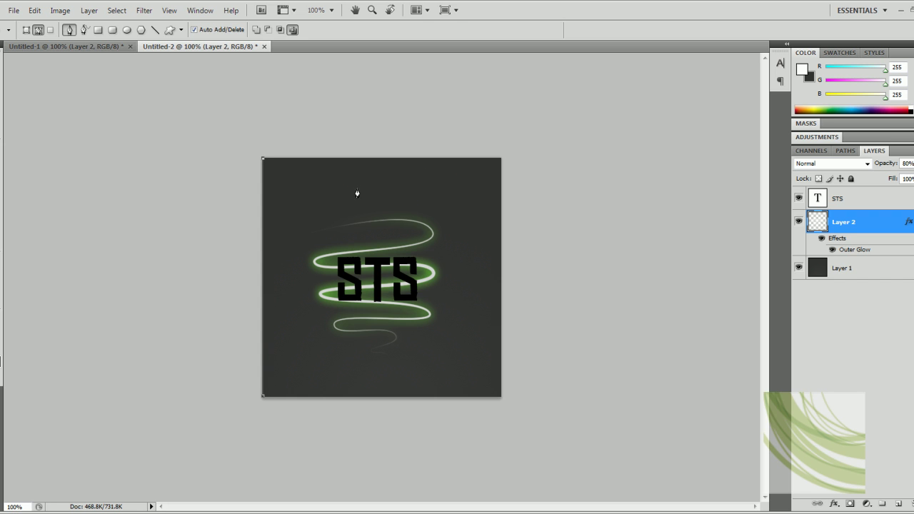
click(501, 158)
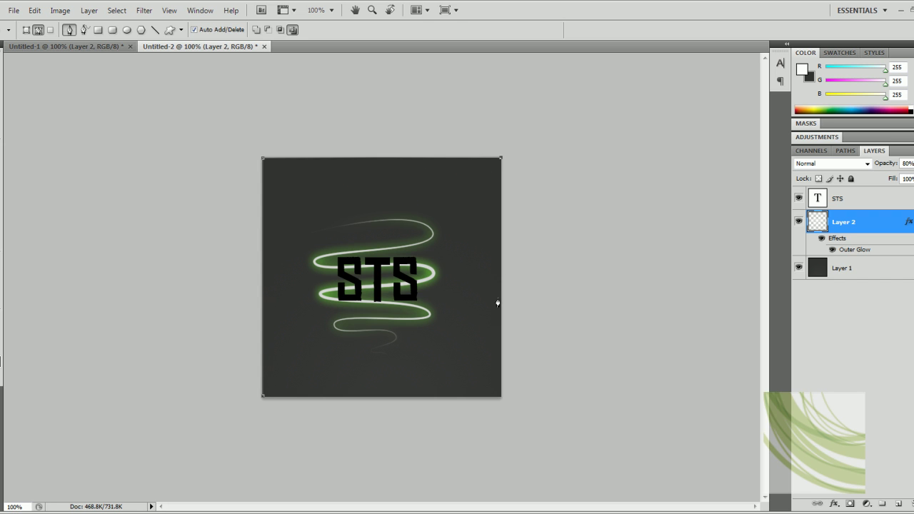
click(501, 397)
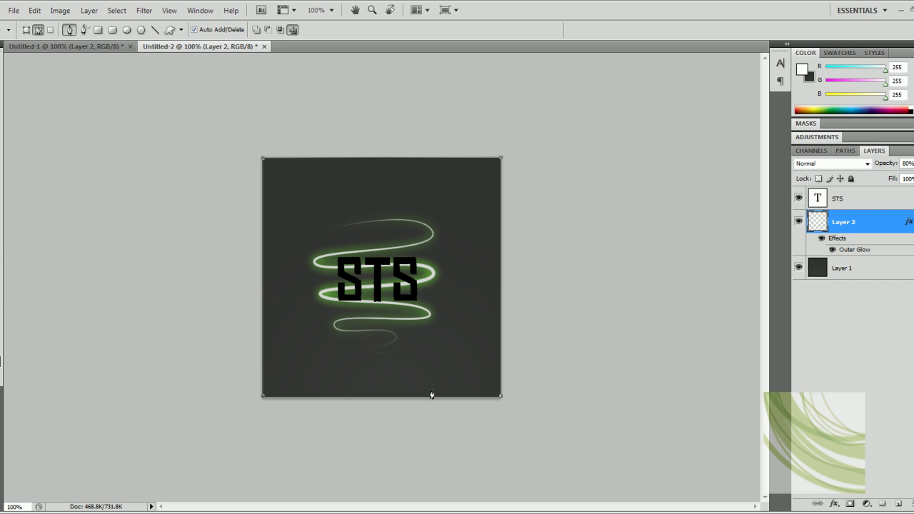
click(263, 397)
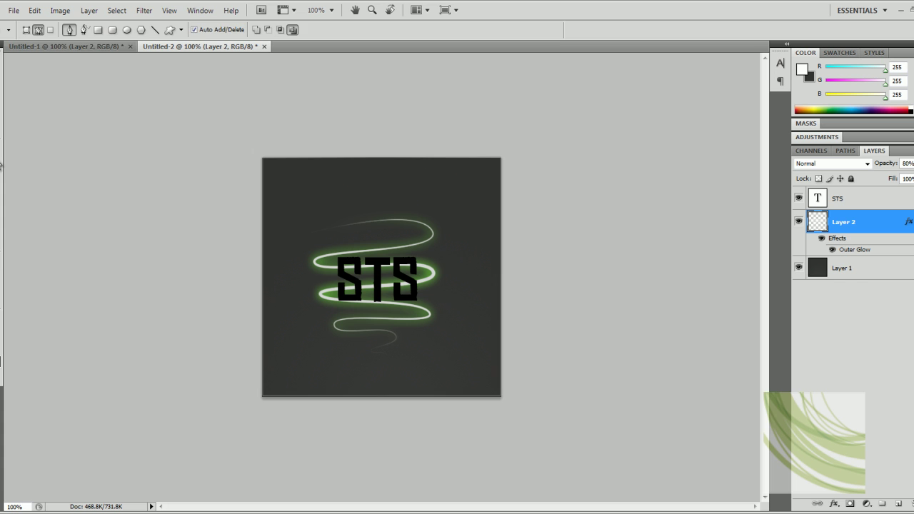
Choose the Brush tool with the 19 px hard round tip.
click(0, 165)
click(60, 30)
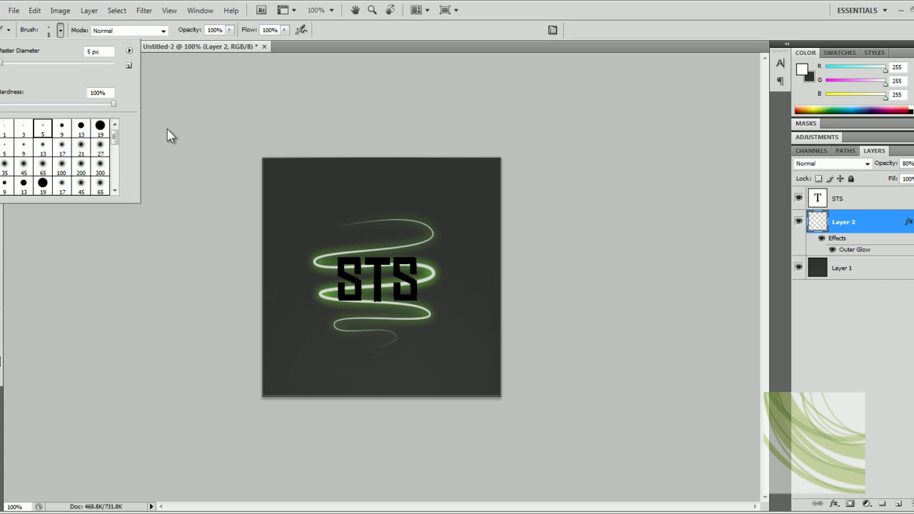
double_click(100, 126)
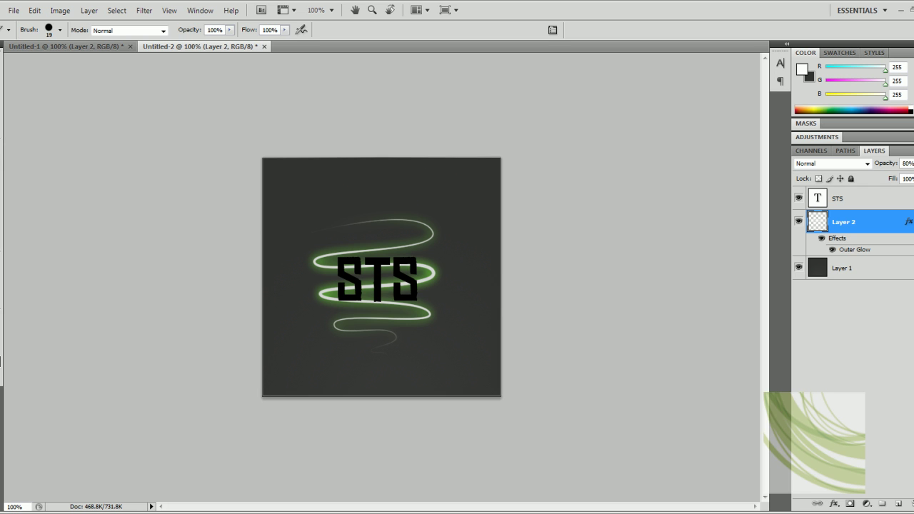
Stroke the border path with the 19 px brush, then delete the path.
key(p)
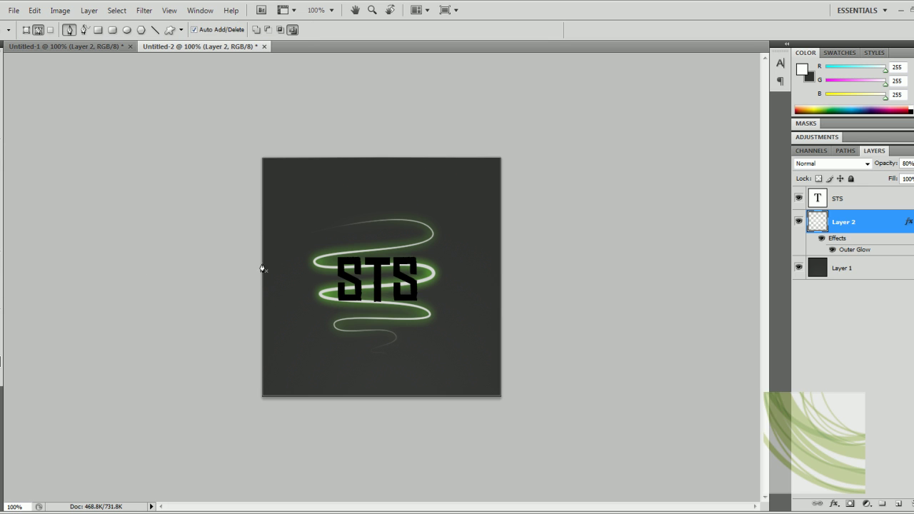
right_click(293, 300)
click(334, 383)
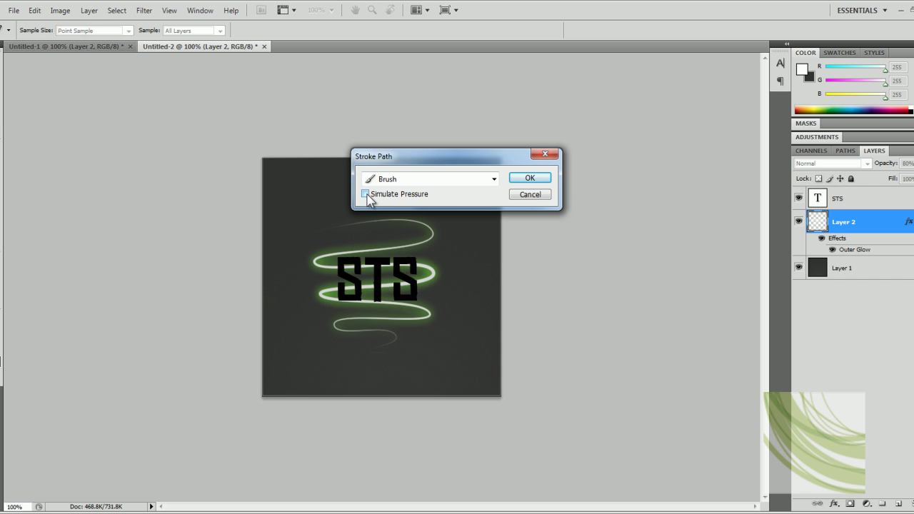
click(529, 179)
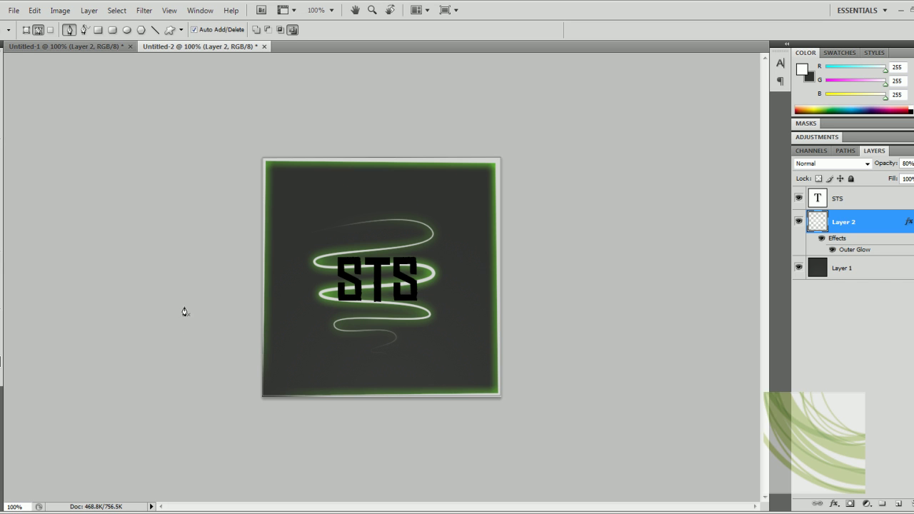
right_click(311, 341)
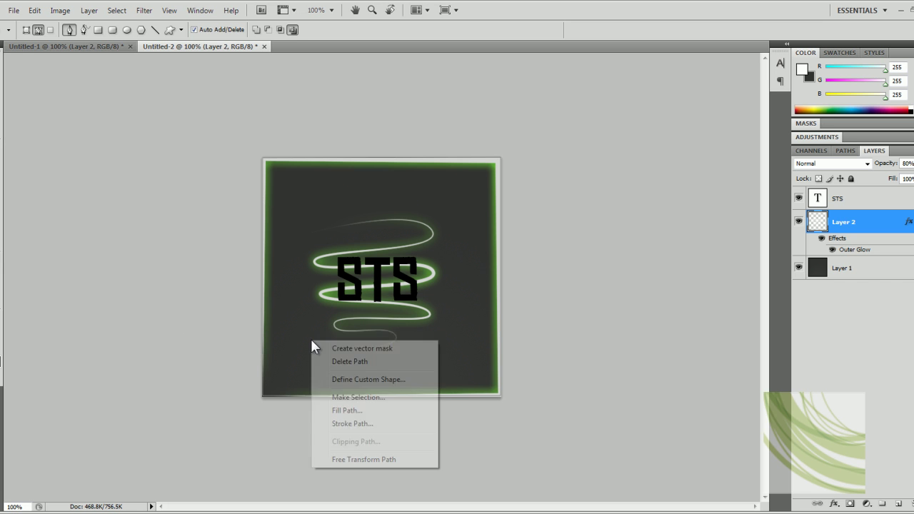
click(342, 361)
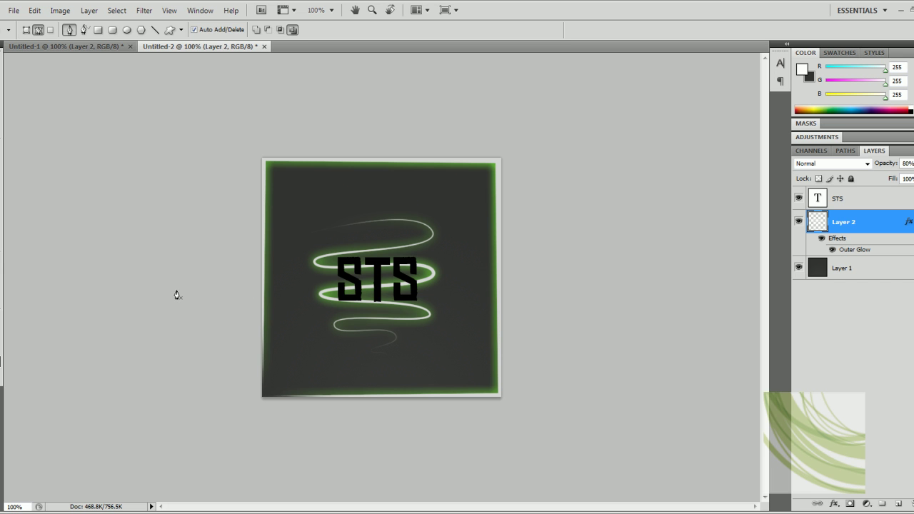
click(14, 10)
click(262, 116)
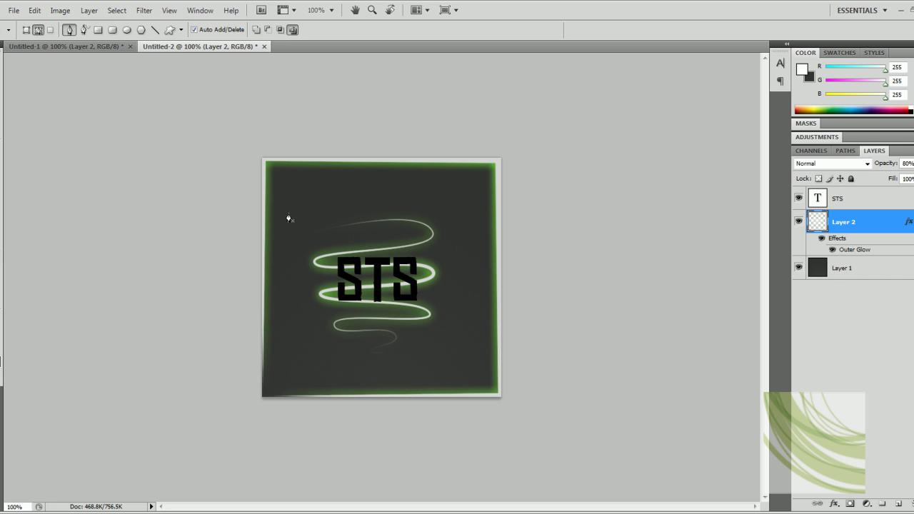